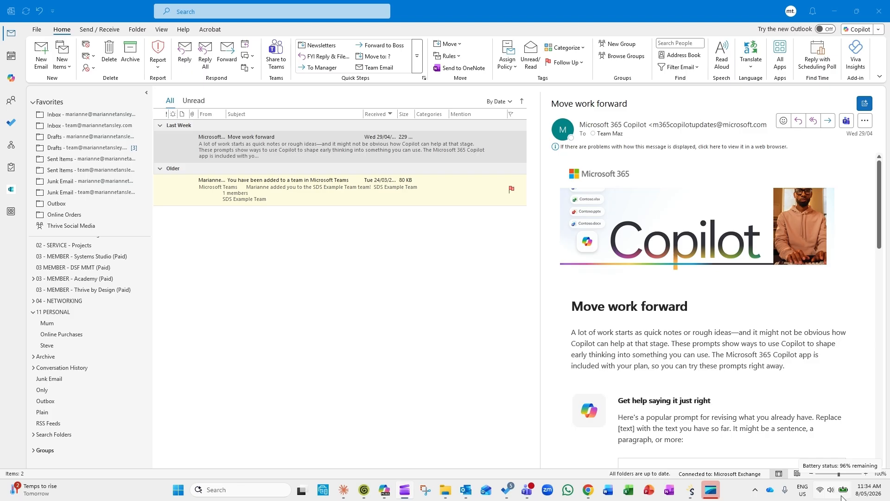
Step: Scroll the folder pane down to the team account's Inbox and its PRIORITY subfolder
scroll(113, 397, down, 5)
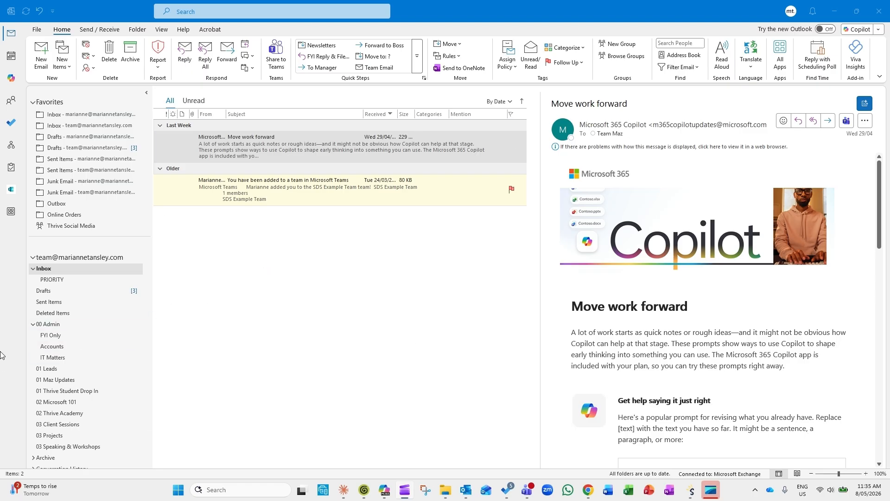
click(52, 282)
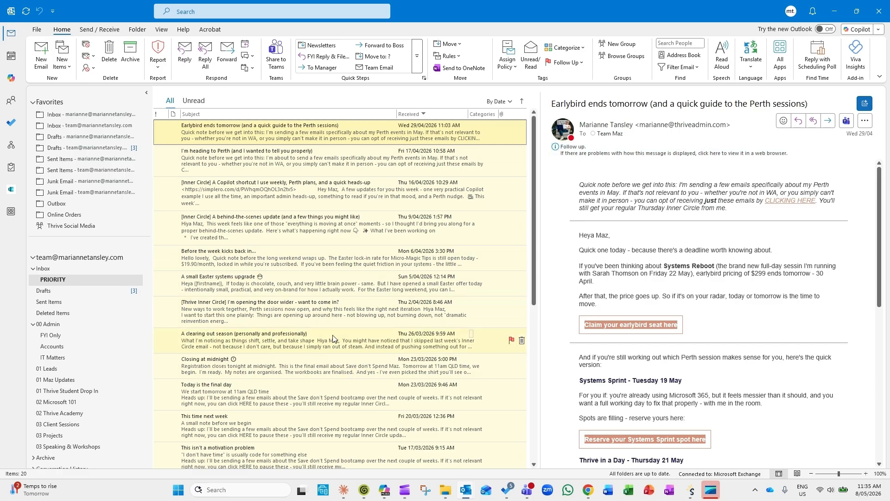
scroll(333, 339, down, 5)
scroll(332, 339, up, 5)
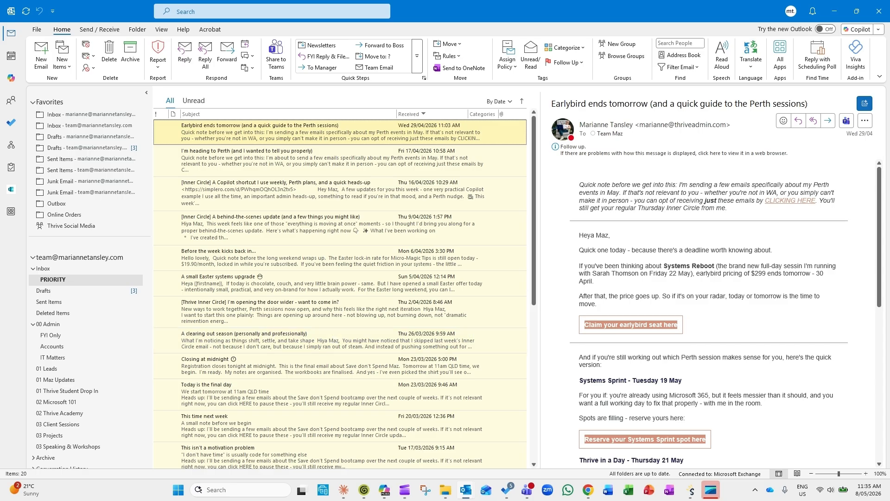
click(57, 269)
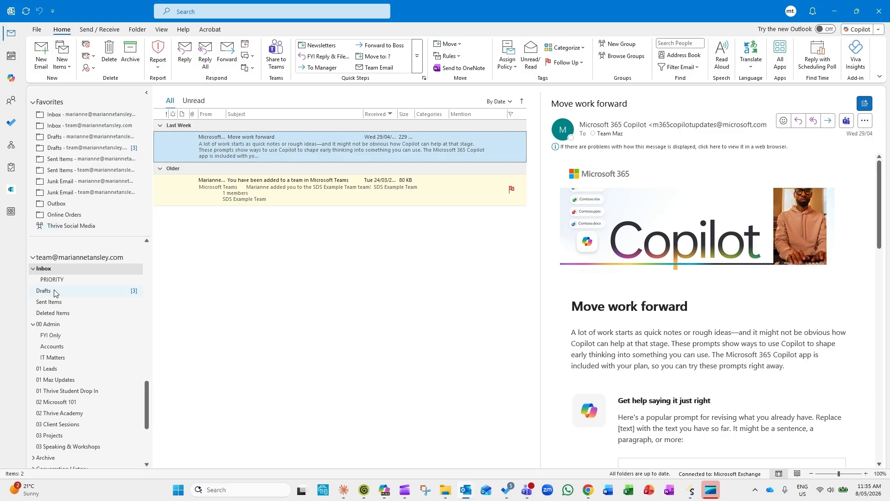
right_click(52, 270)
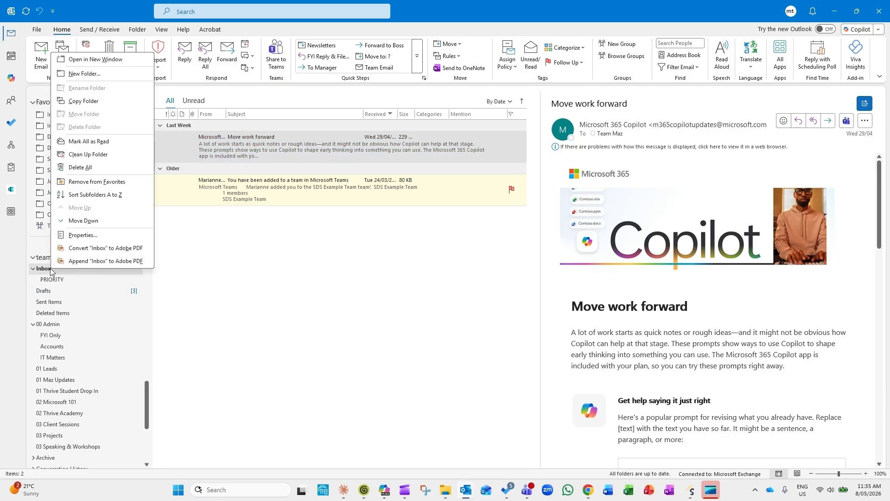
click(85, 73)
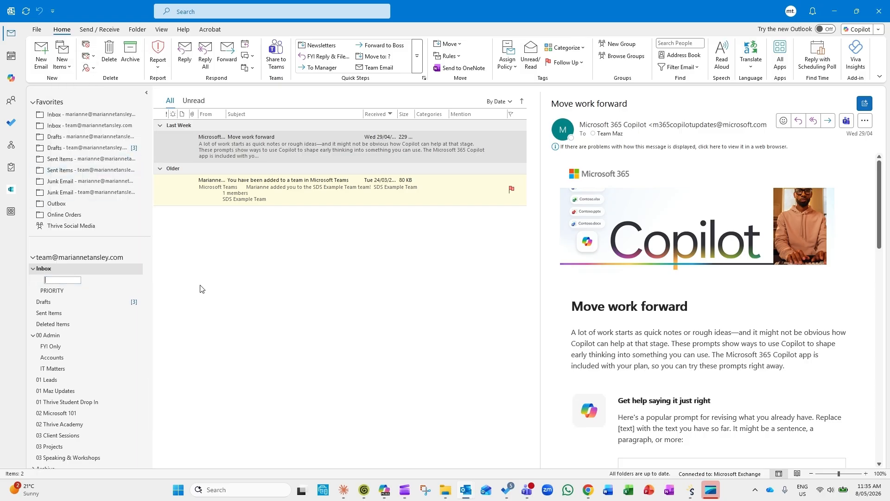
key(Escape)
click(52, 279)
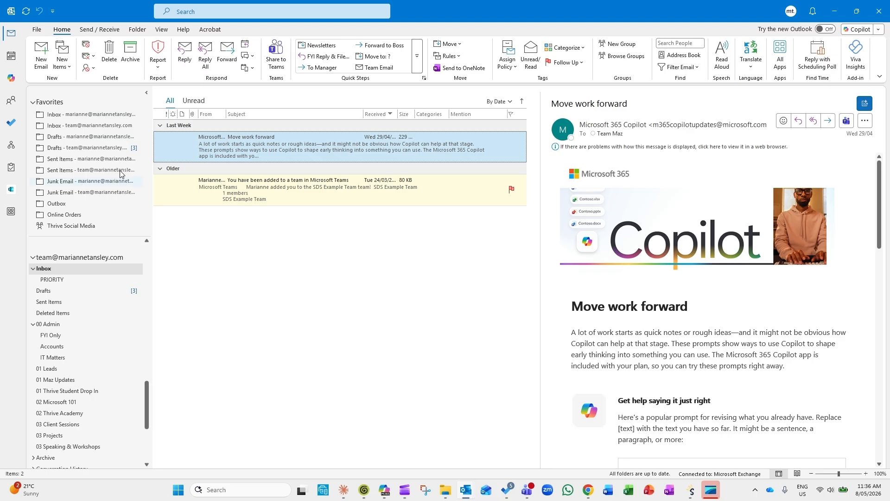
Step: In Manage Rules & Alerts, keep the team Inbox as the rules folder and start a New Rule
click(37, 28)
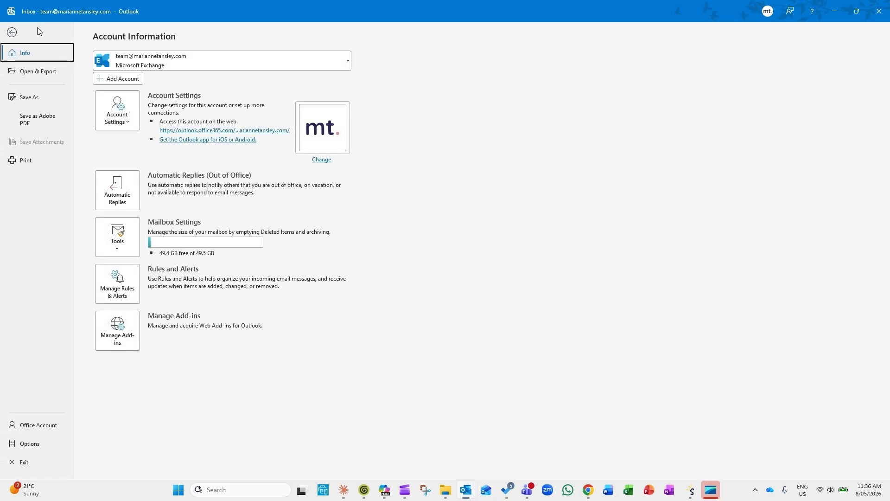
click(111, 290)
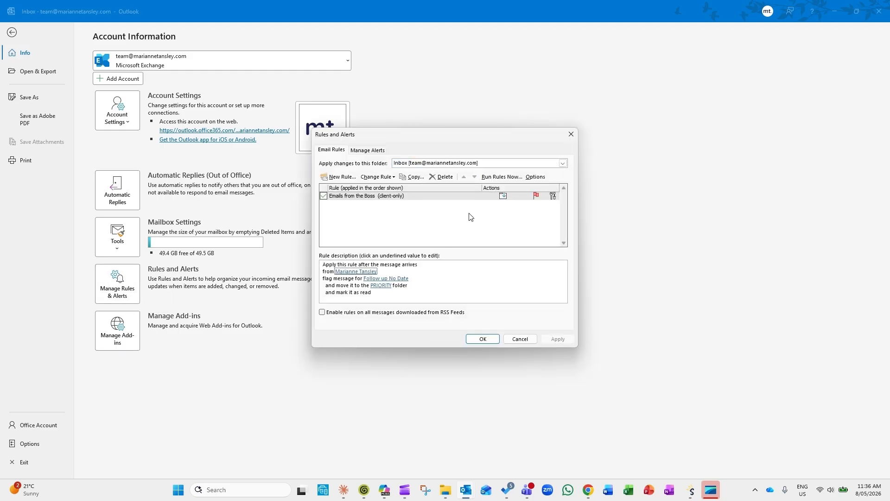
click(373, 197)
click(424, 164)
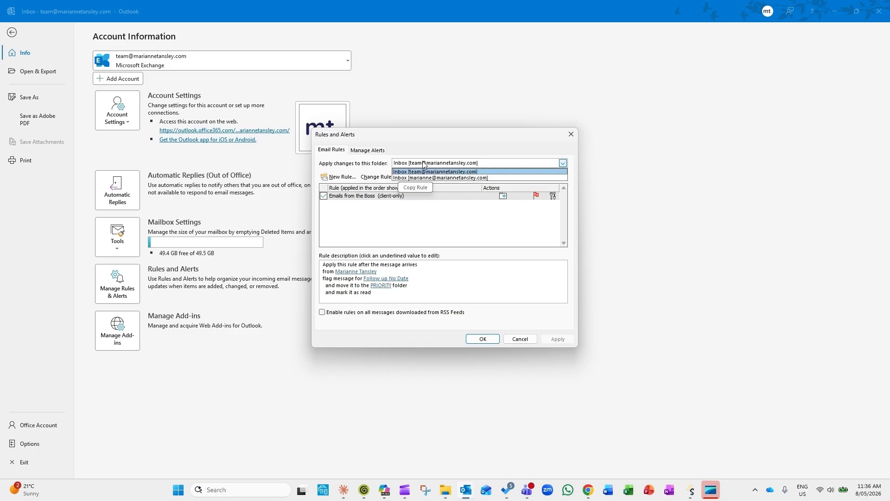
click(424, 165)
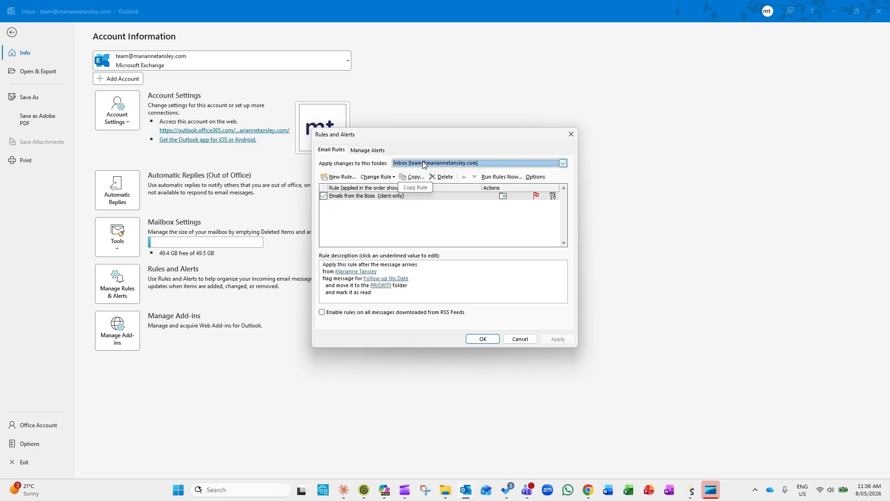
click(424, 164)
click(421, 168)
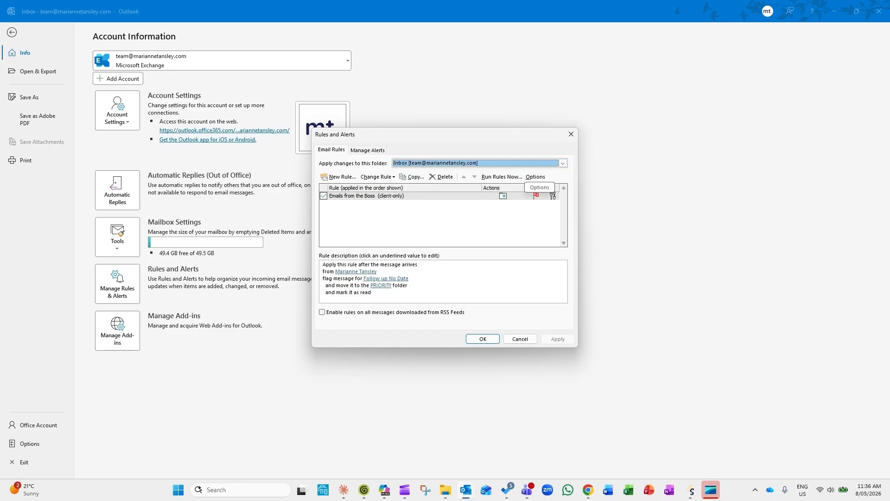
click(340, 178)
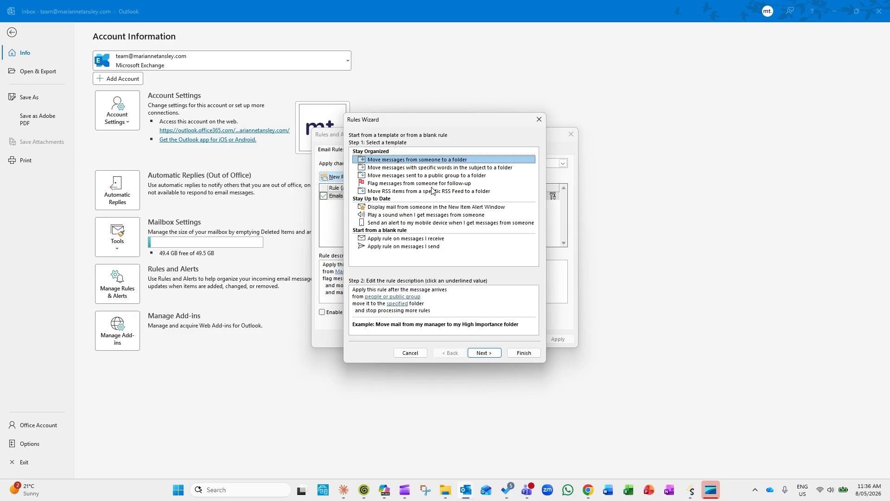
Step: Choose the blank 'Apply rule on messages I receive' template and continue to conditions
click(390, 240)
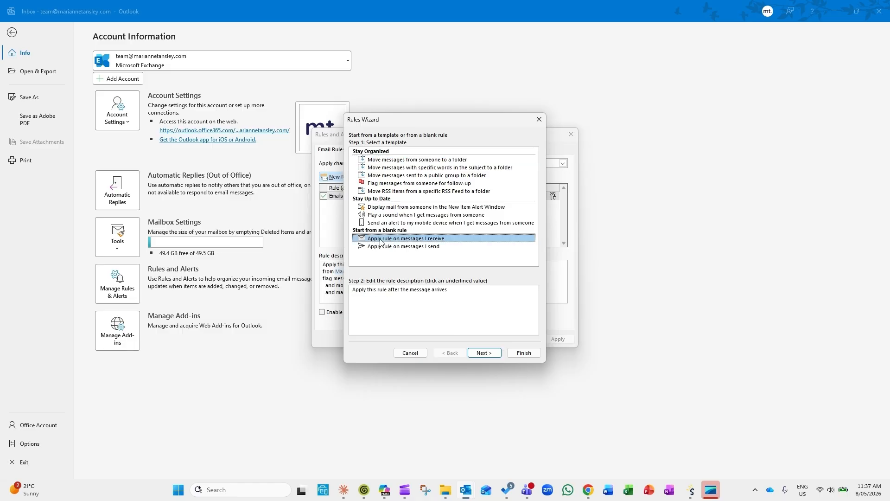
click(487, 353)
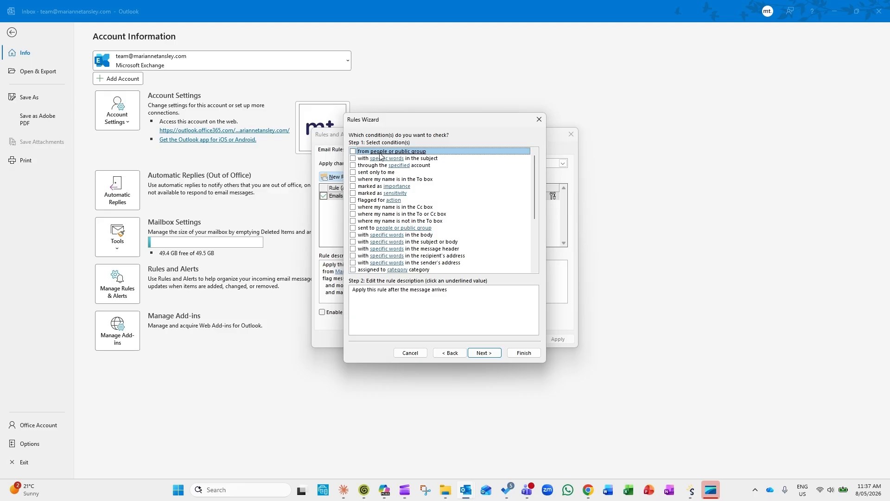
Step: Add a 'from people or public group' condition set to the boss's e-mail address, then continue
click(353, 152)
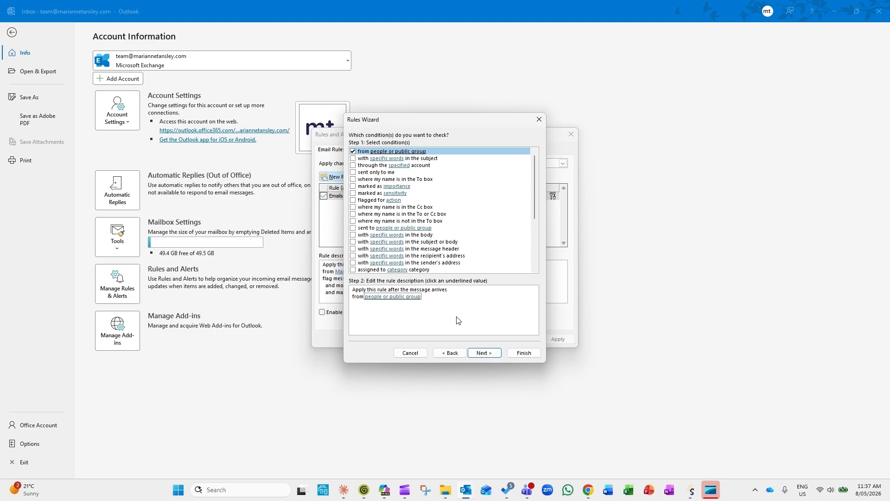
click(397, 297)
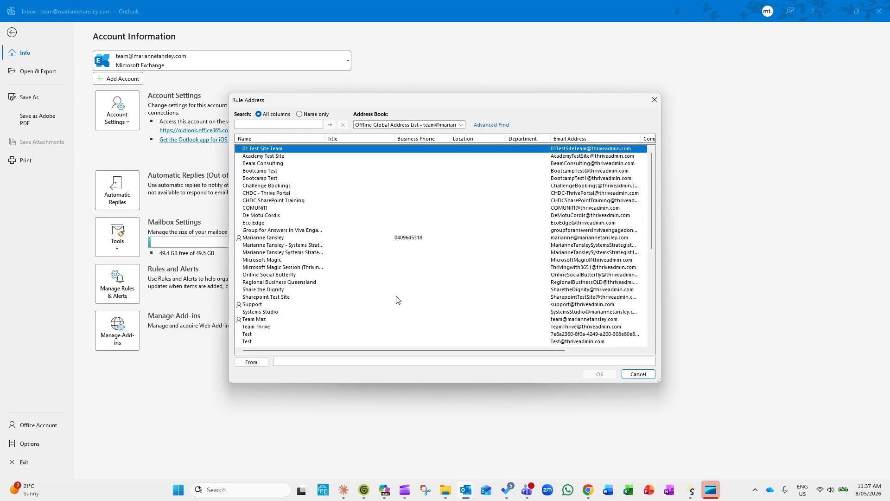
click(320, 362)
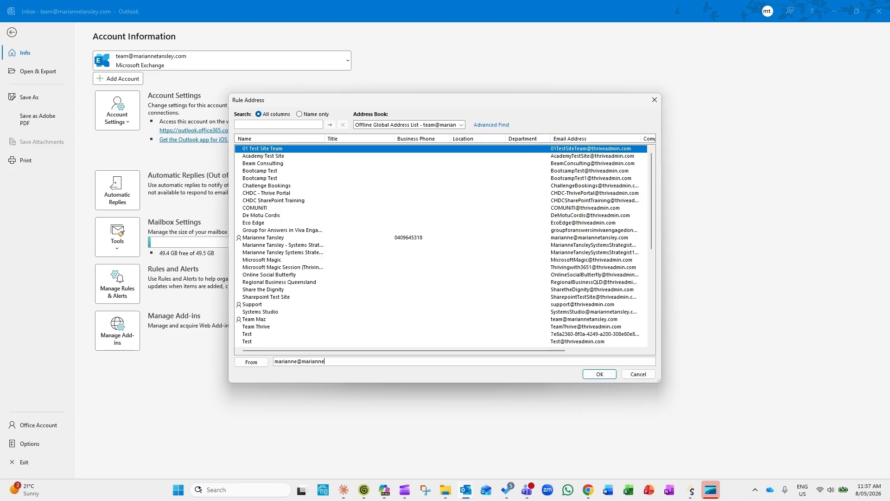
click(600, 375)
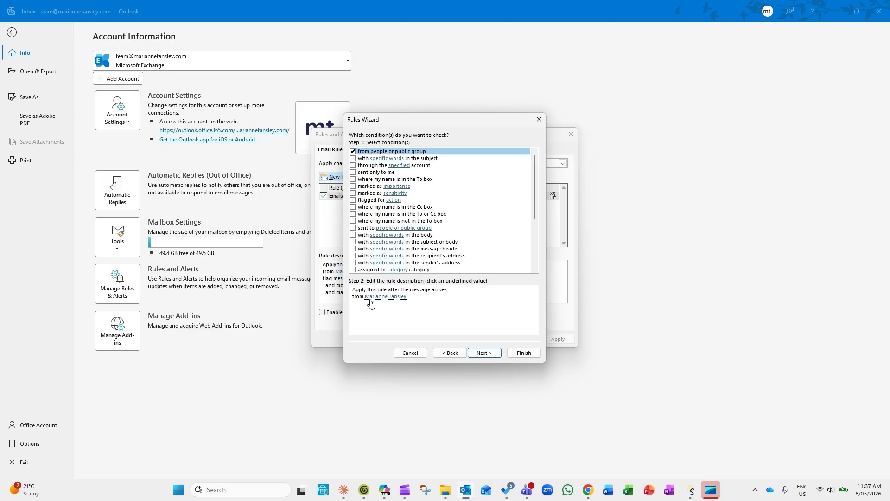
click(490, 354)
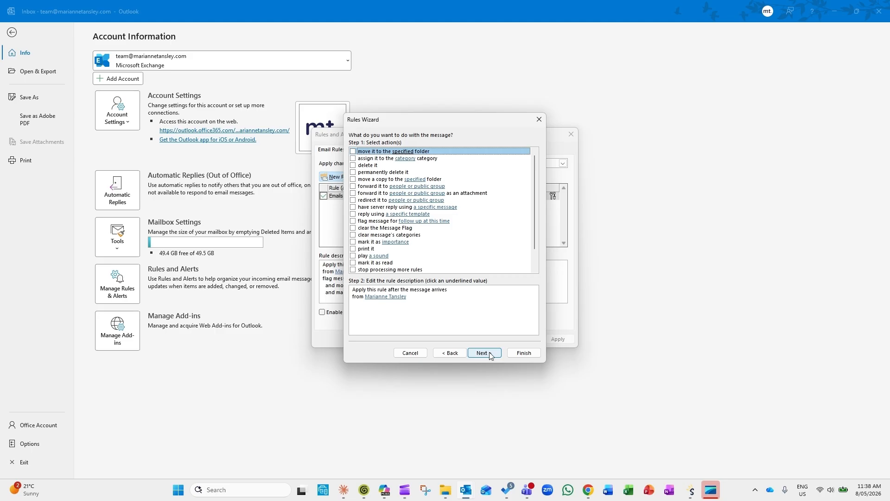
Step: Tick the move-to-folder, flag-for-follow-up and mark-as-read actions
click(353, 152)
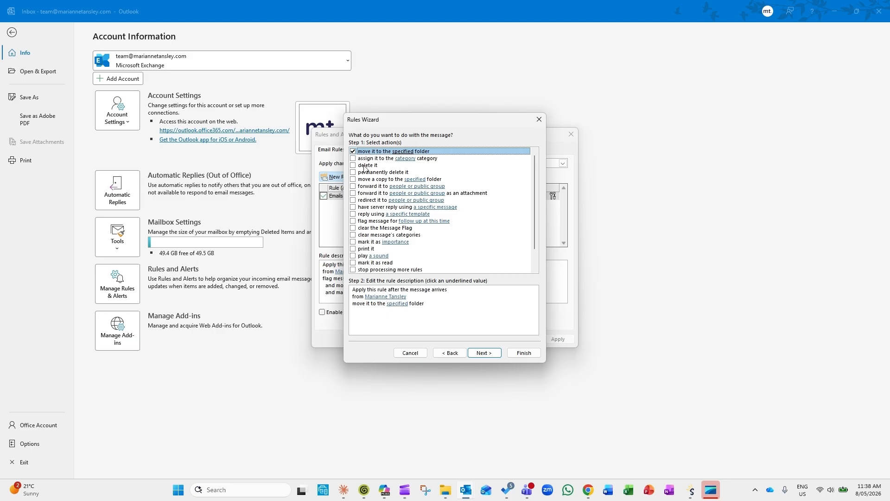
click(353, 222)
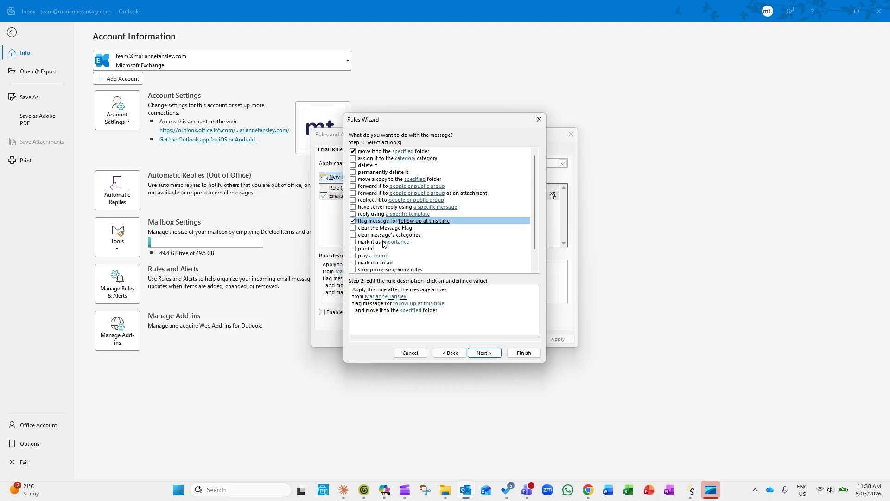
click(353, 264)
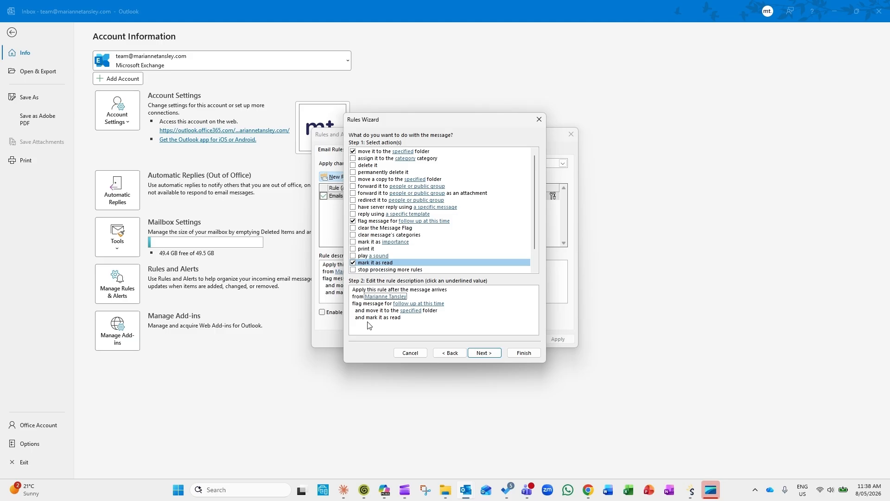
click(413, 304)
Step: Set the rule's flag to 'Follow up' with No Date
click(436, 305)
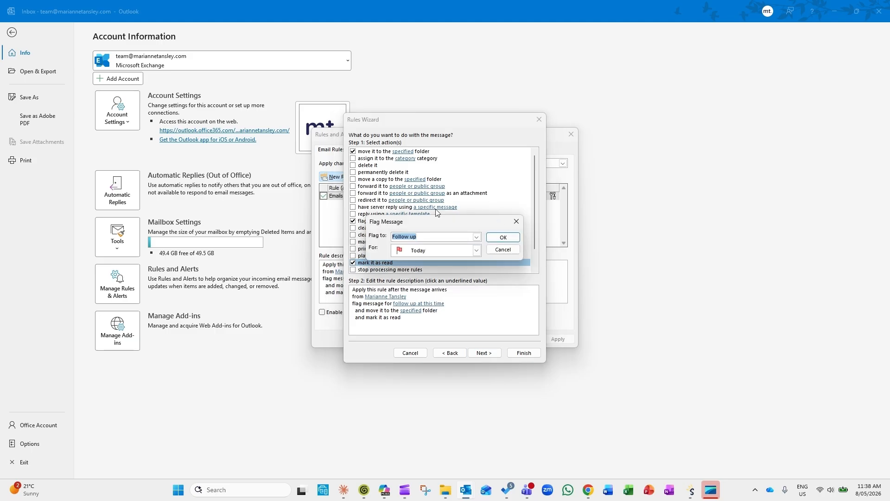
click(476, 237)
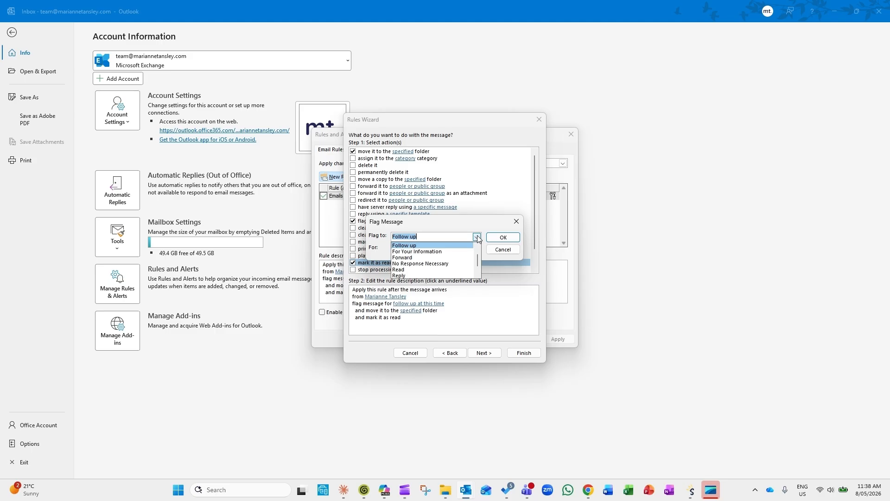
click(405, 246)
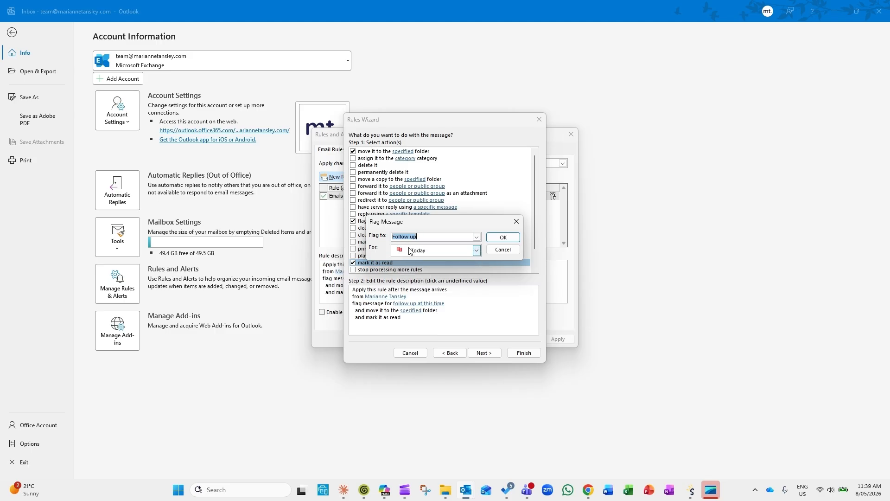
click(477, 250)
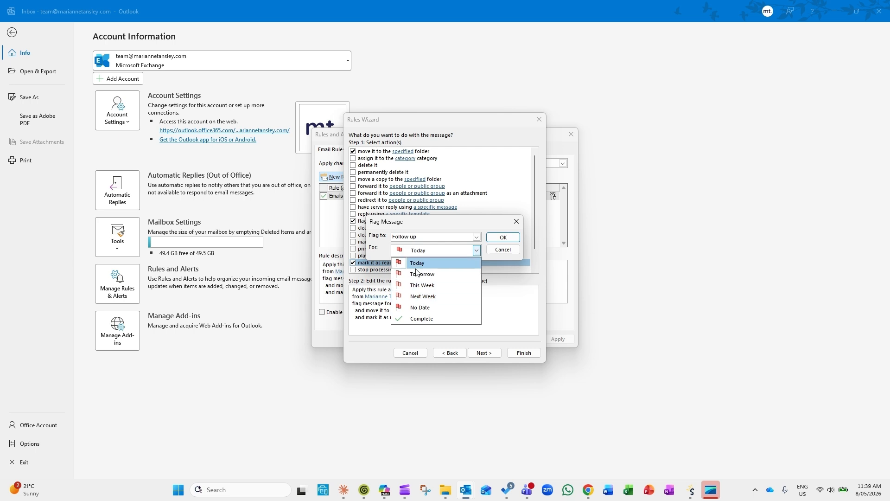
click(418, 309)
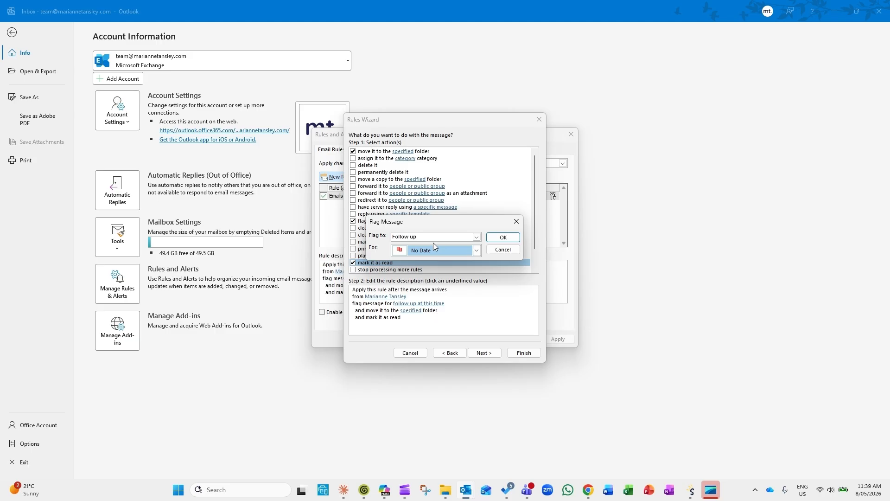
click(503, 237)
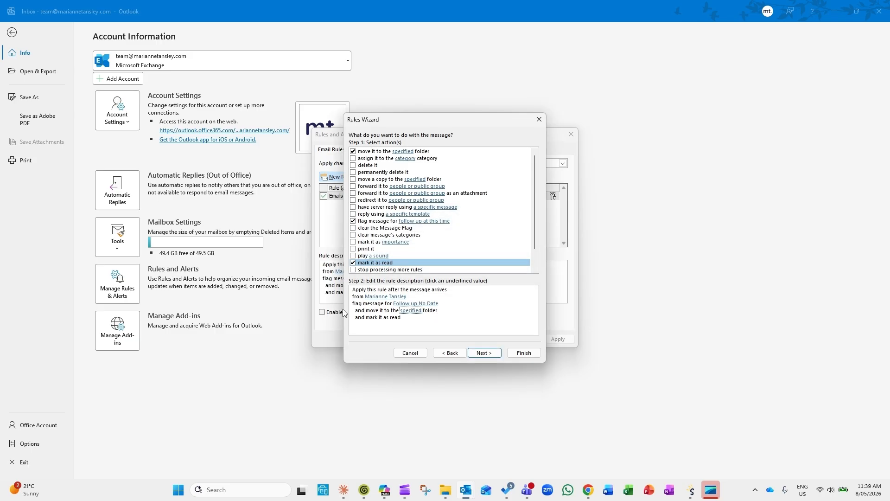
Step: Pick PRIORITY under Inbox as the folder matching messages move to
click(414, 310)
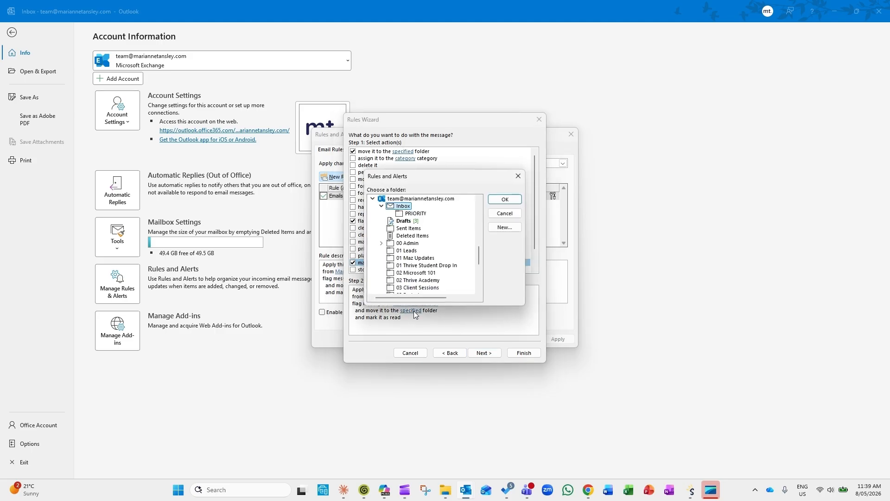
click(414, 214)
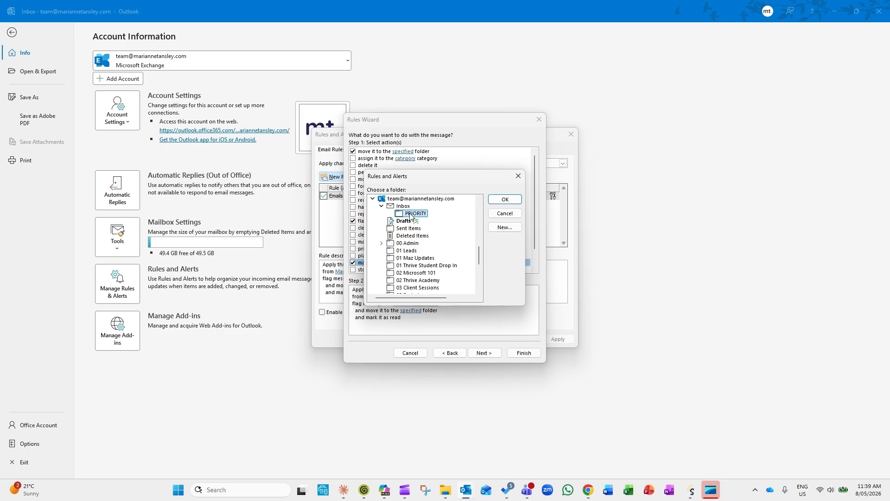
click(381, 206)
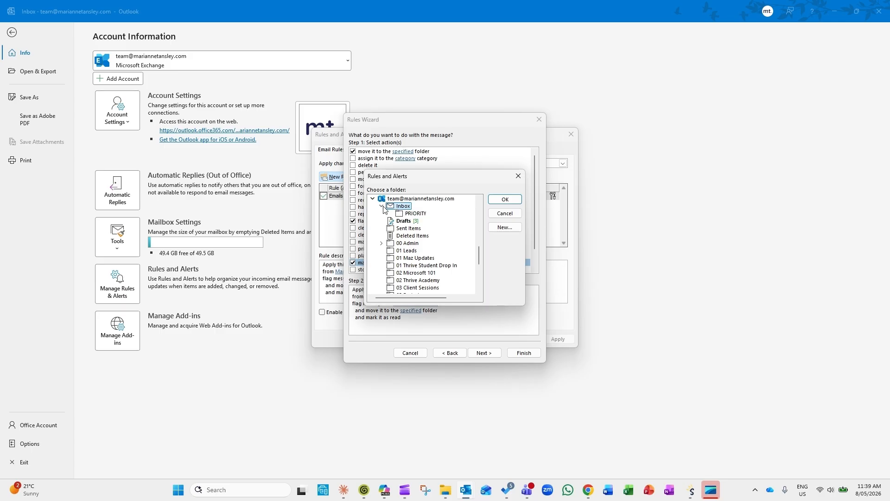
click(505, 199)
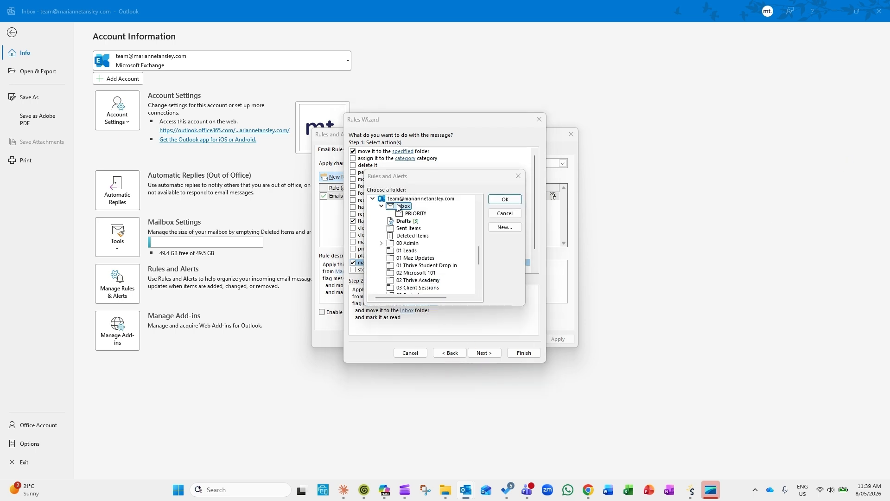
click(416, 214)
click(505, 199)
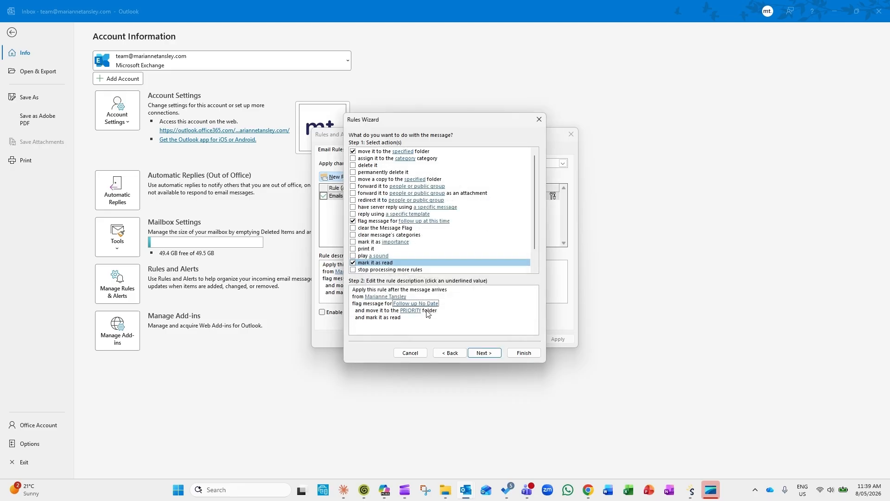
Step: Pass the exceptions page with no boxes checked to reach the final setup step
click(485, 354)
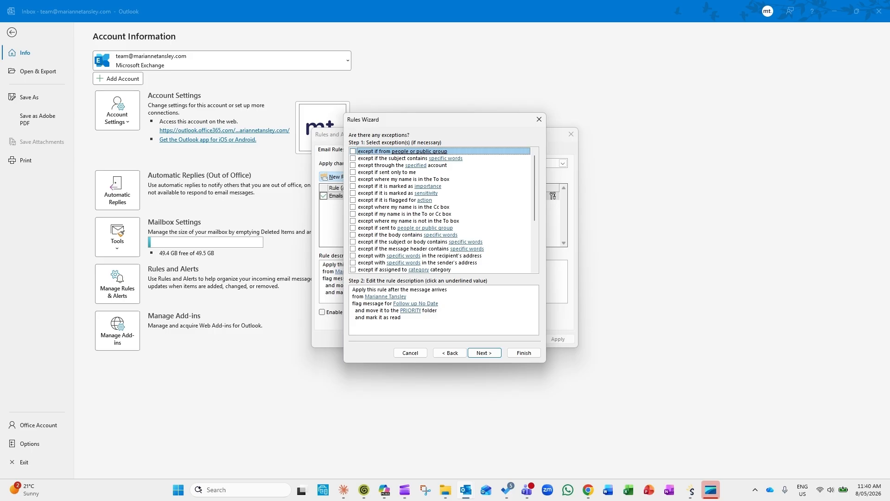
click(471, 321)
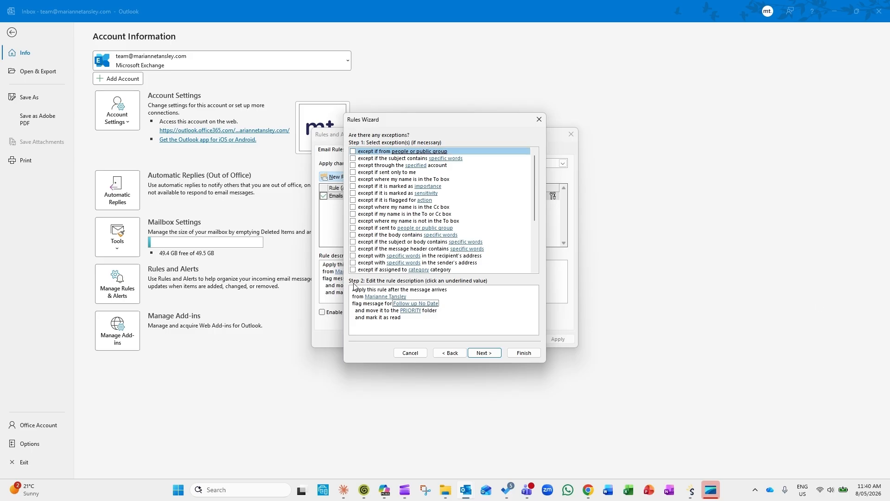
click(482, 353)
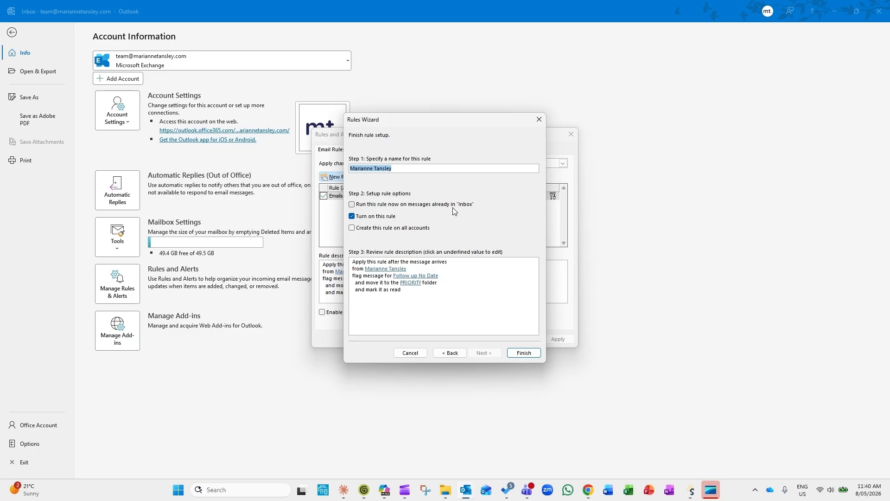
Step: Name the rule 'BOSS emails to PRIORITY folder', keep it off for all accounts, and finish
text(BOSS emails to PRIORITY)
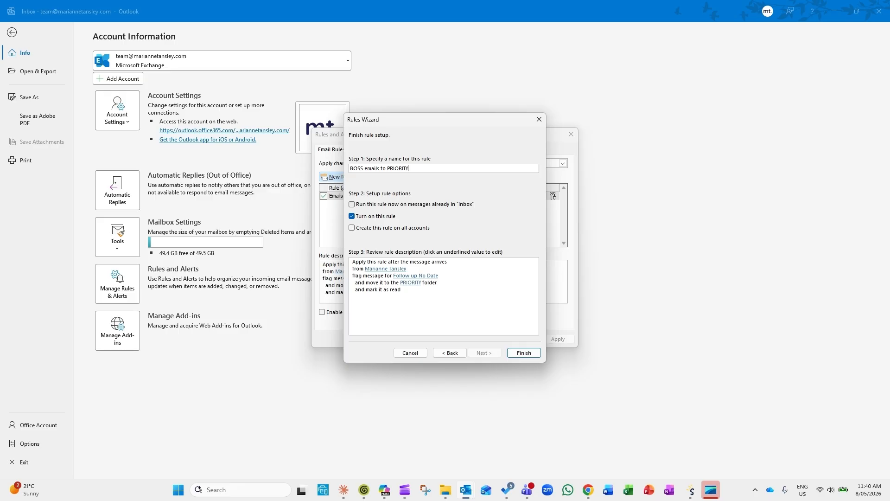
text( fodle)
key(BackSpace)
key(BackSpace)
key(BackSpace)
key(BackSpace)
text(older)
click(352, 229)
click(352, 227)
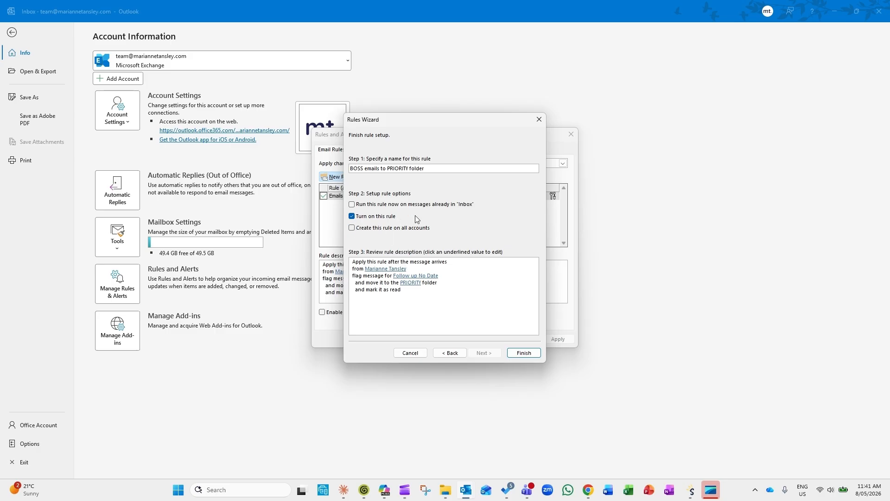
click(522, 355)
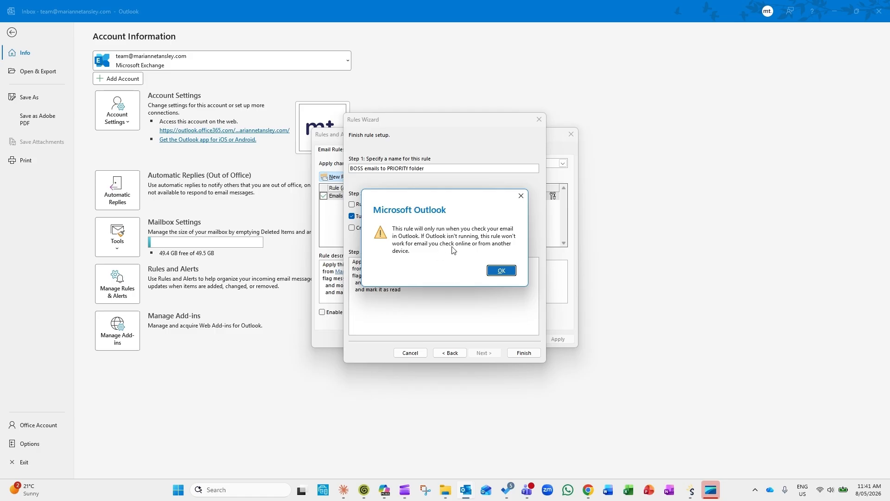
Step: Save the new rule, switch off the old 'Emails from the Boss' rule, and apply the changes
click(502, 271)
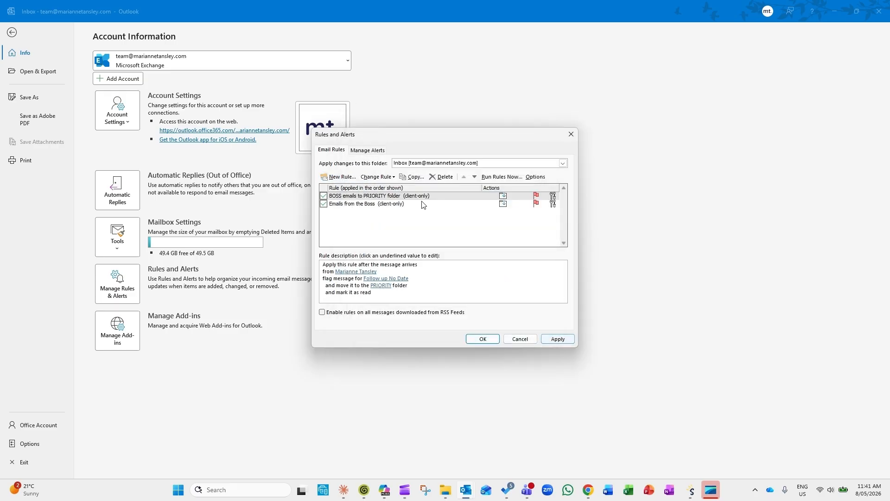
click(557, 340)
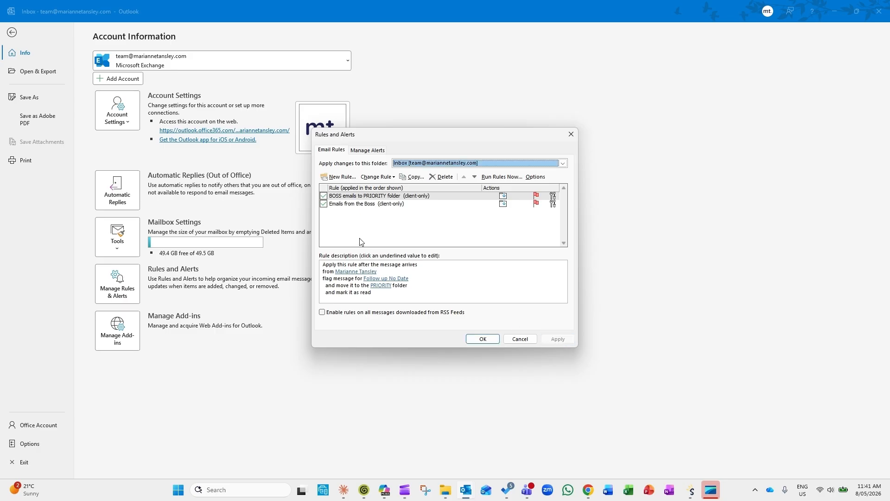
click(324, 204)
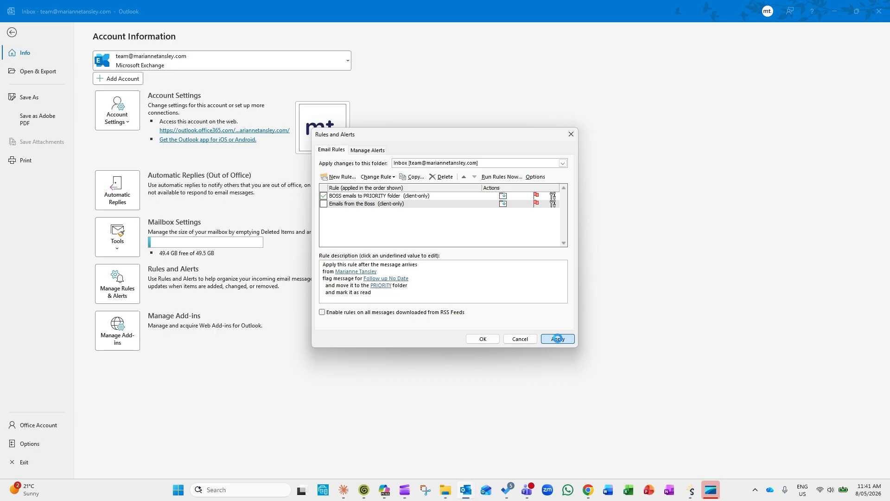
click(557, 339)
click(482, 339)
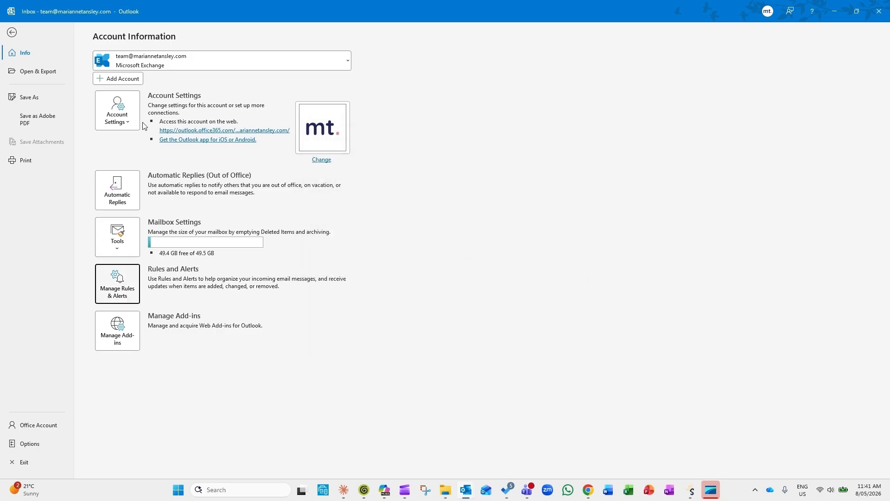
Step: Bring up the untitled new message and address it to the team mailbox
click(12, 32)
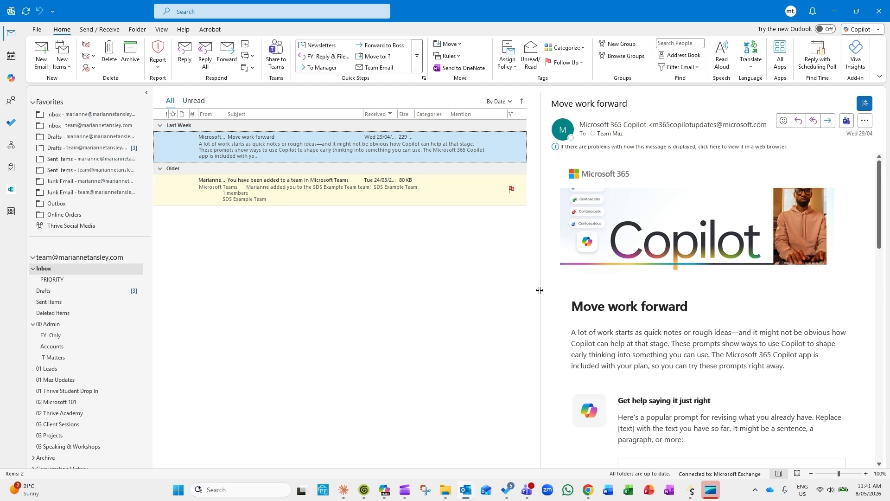
click(465, 490)
click(518, 451)
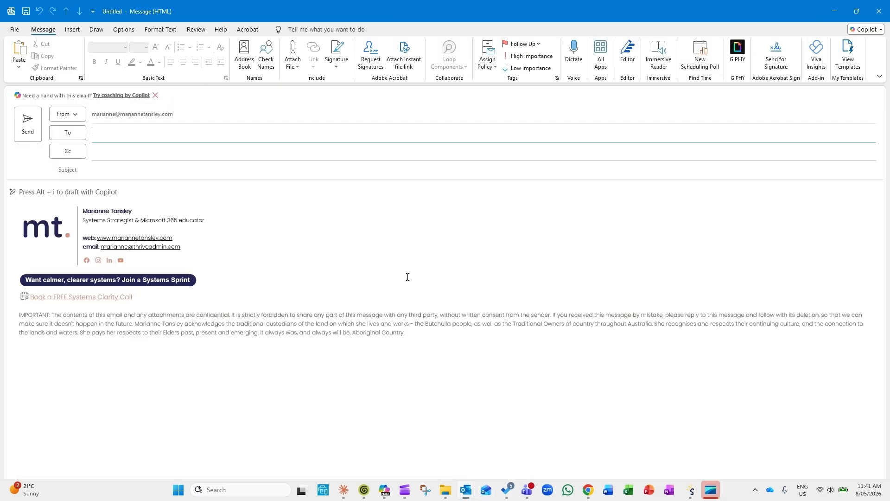
click(115, 135)
text(team)
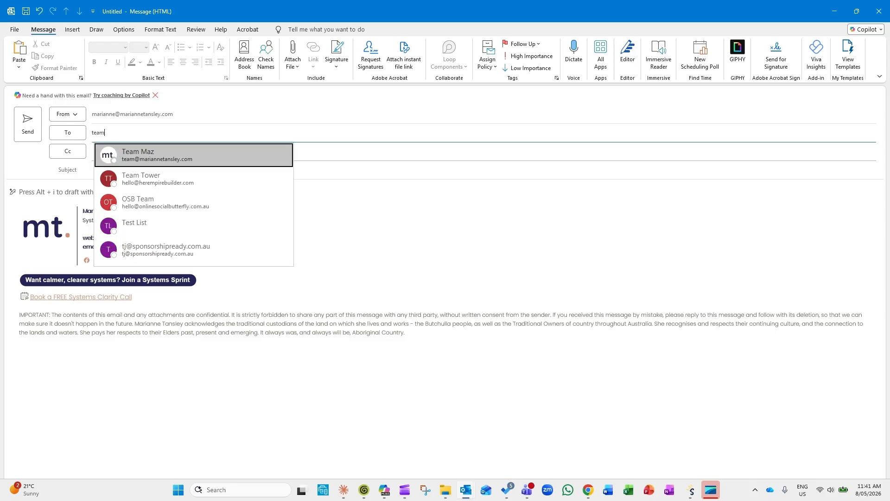
key(Tab)
Step: Send it with subject 'TEST EMAIL FOR PRIORITY FOLDER RUL' and a body describing the expected flag, move and read results
key(Tab)
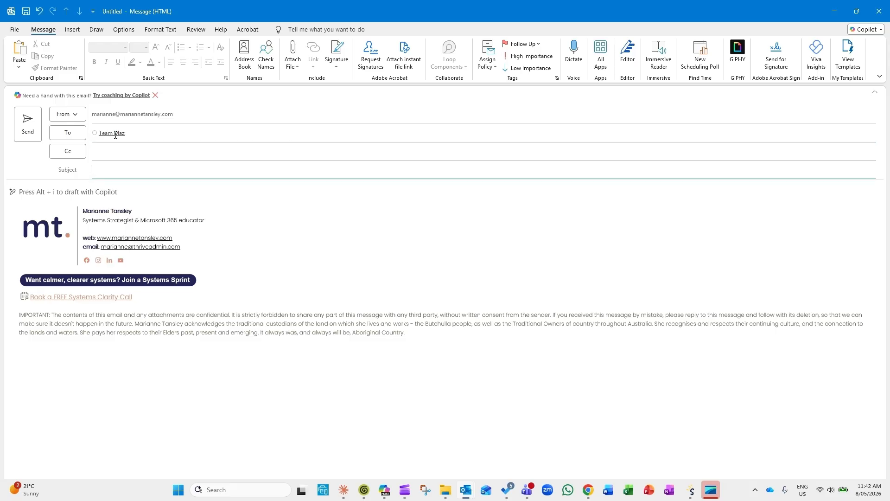
text(TEST EMAIL FOR PRIORITY FOLDER RUL)
key(Tab)
text(Thisis the)
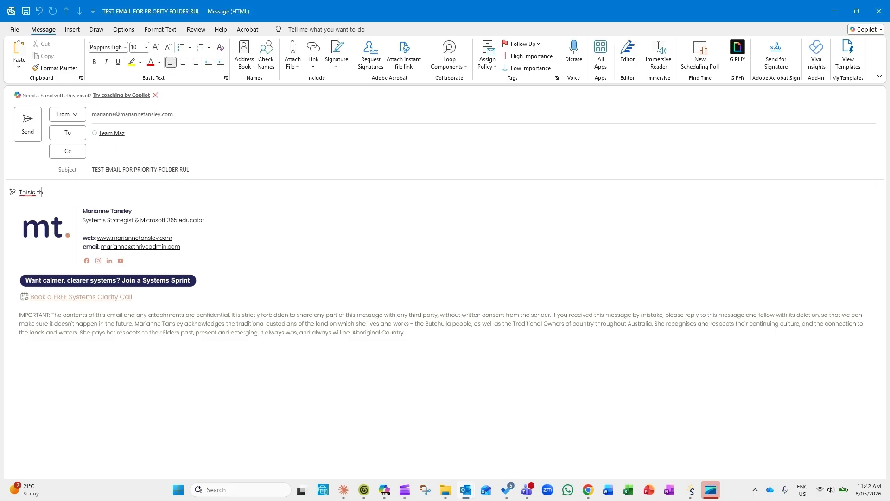
key(BackSpace)
key(BackSpace)
key(BackSpace)
key(BackSpace)
key(BackSpace)
key(BackSpace)
text(is just some filler text.)
key(Return)
key(Return)
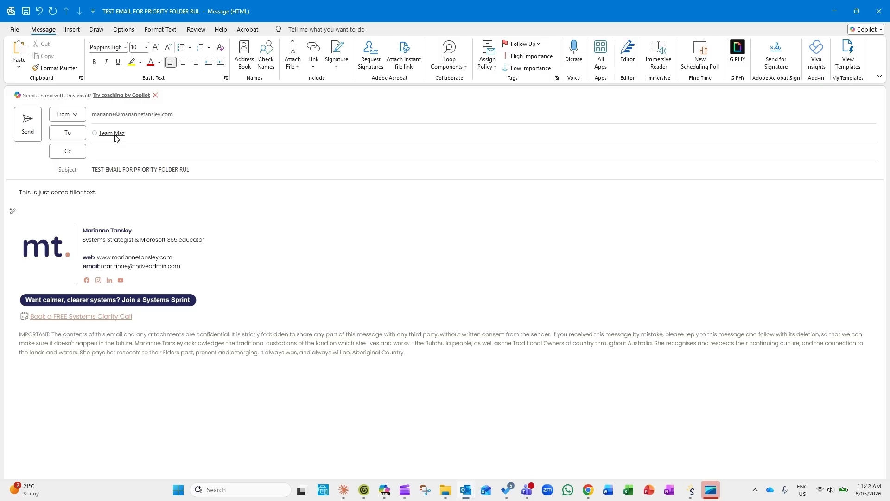
text(Testing this rule so it should be flagged)
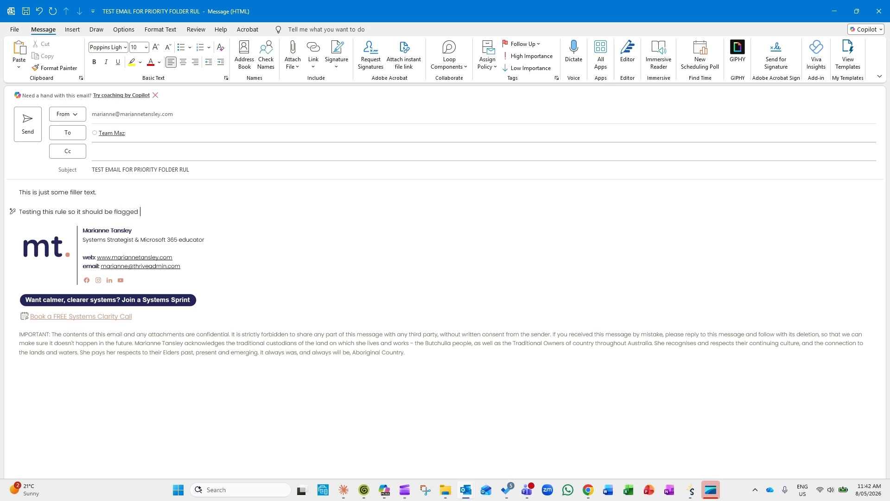
text( as follow up with no do)
text(te, moved to pr)
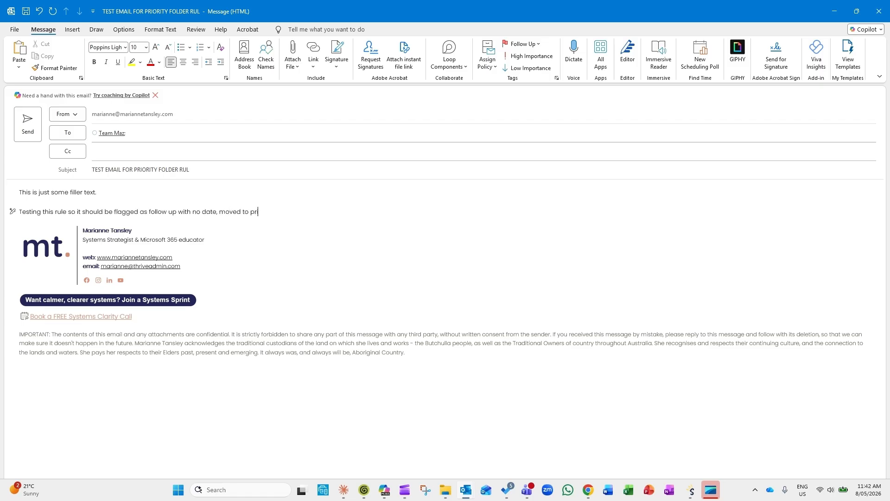
text(iority folder, and marked as read.)
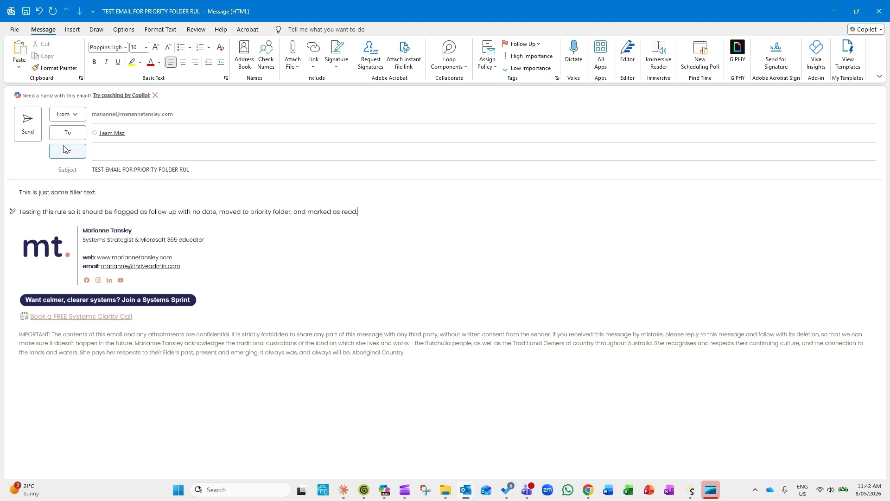
click(28, 134)
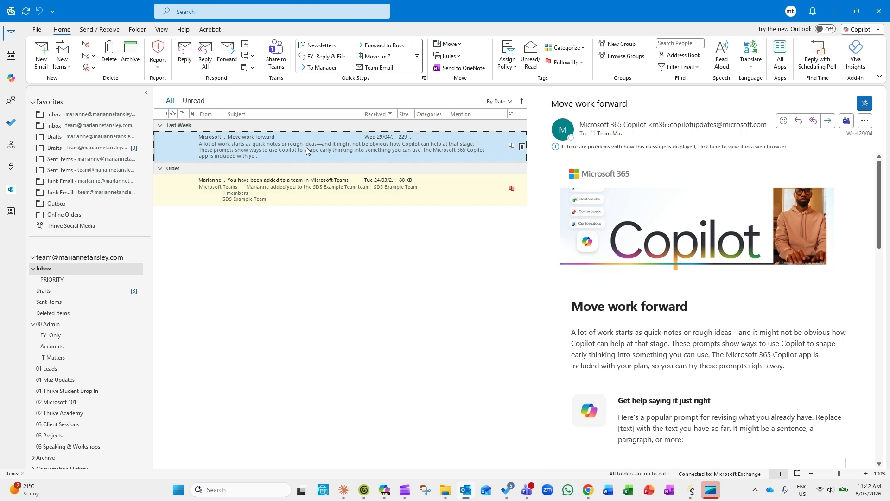
Step: Confirm the test email is flagged in the PRIORITY folder and listed in To Do's flagged email
click(67, 284)
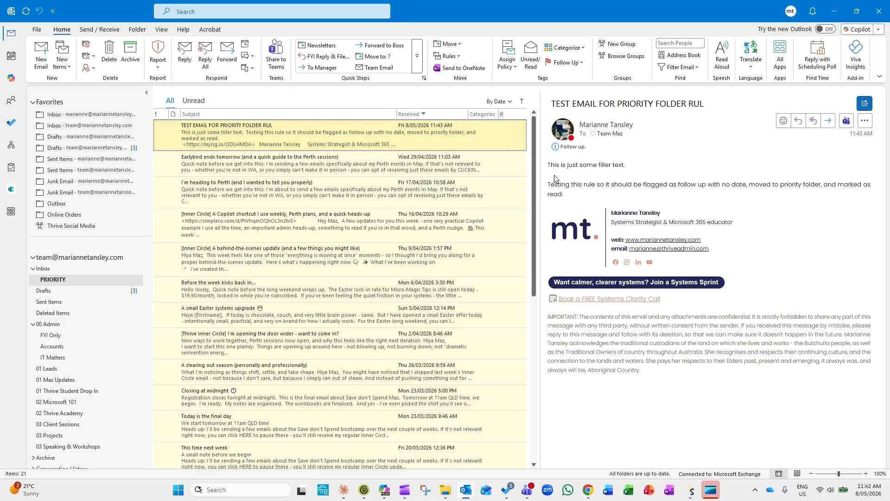
click(509, 492)
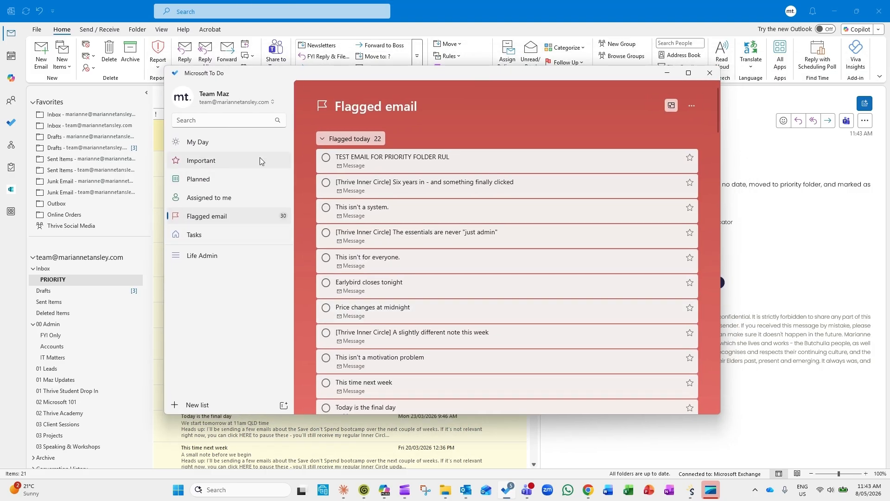
click(374, 158)
scroll(608, 325, down, 4)
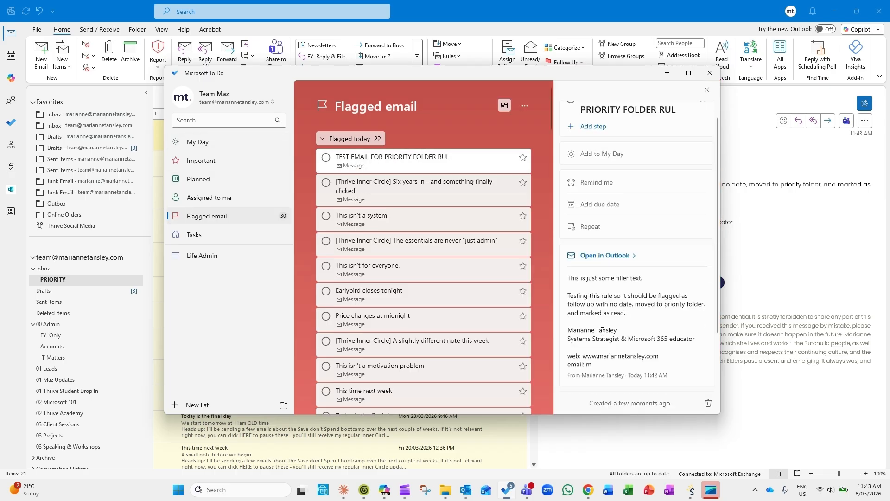
scroll(609, 325, up, 4)
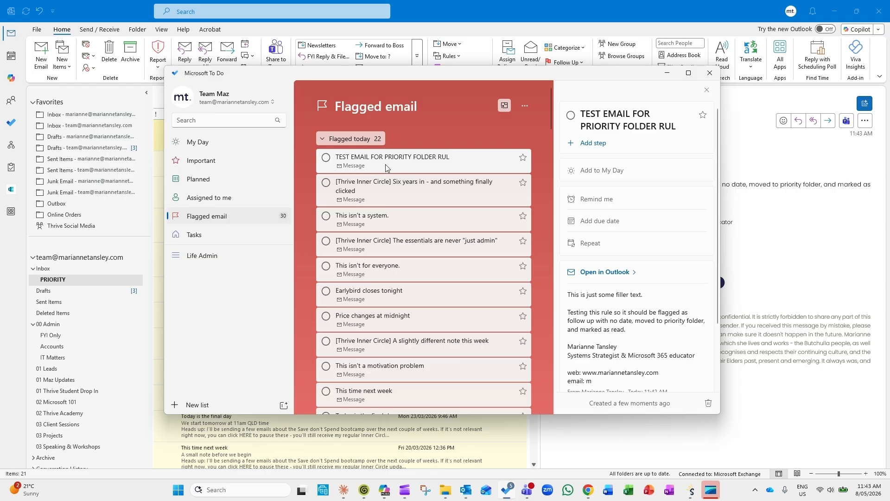
click(666, 74)
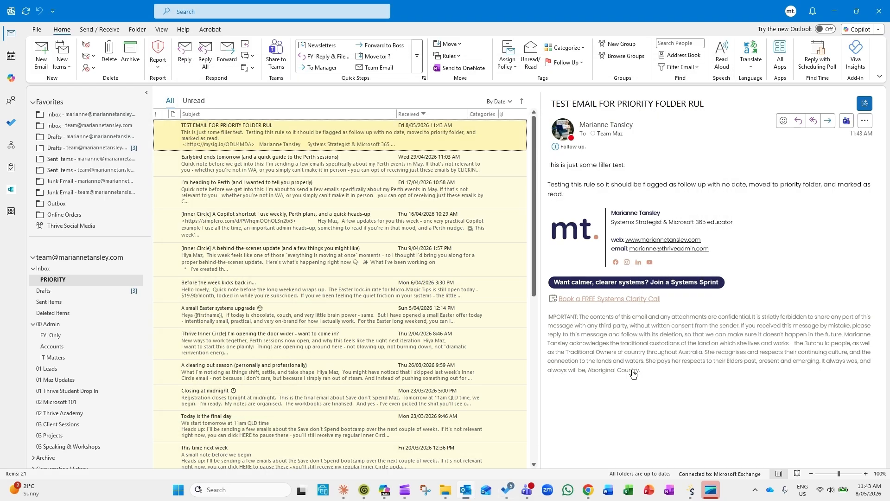